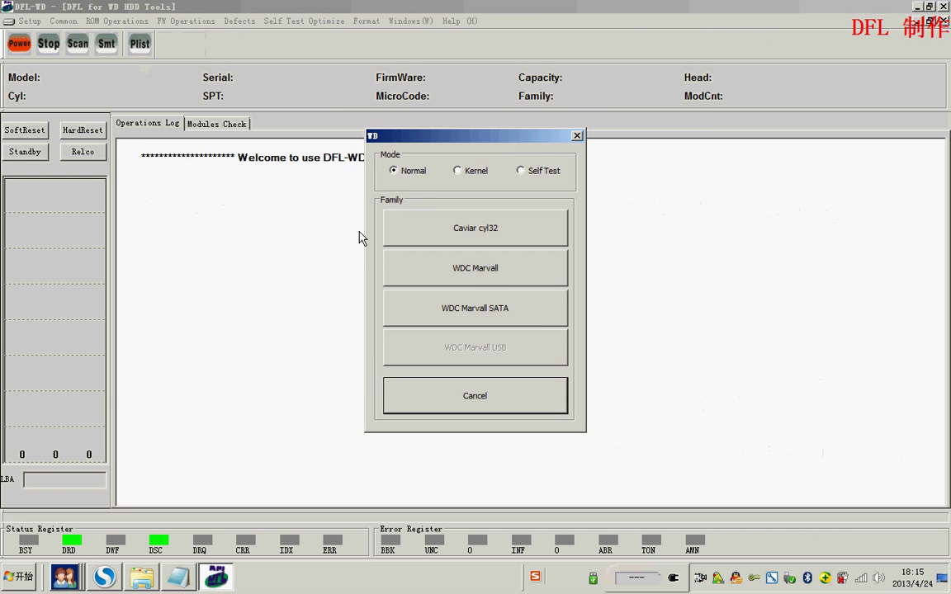
Step: Try to load the overlay file 0012004H.rpm from drive C: for the WDC Marvall family, and close the session
left_click(469, 270)
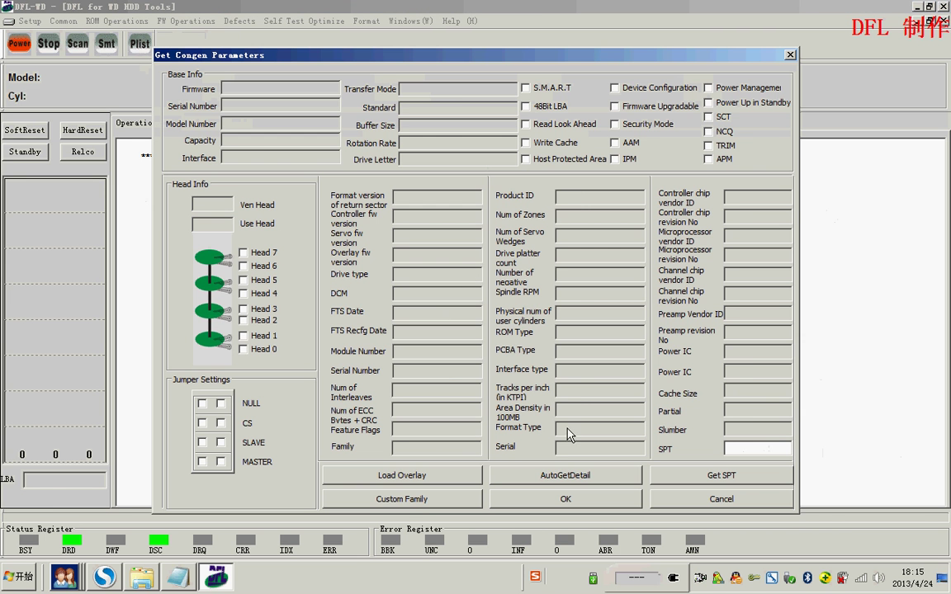
left_click(576, 477)
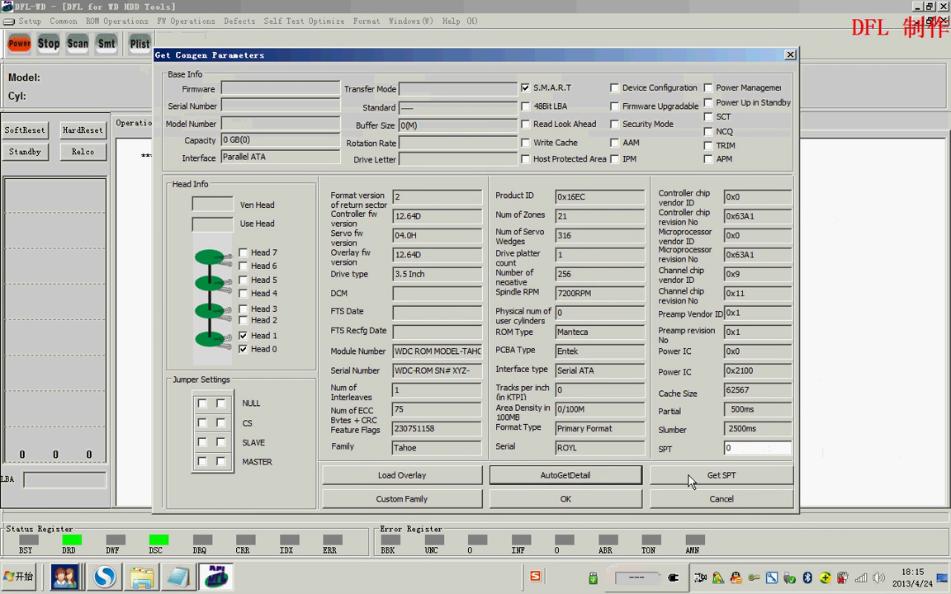
left_click(471, 479)
left_click(495, 492)
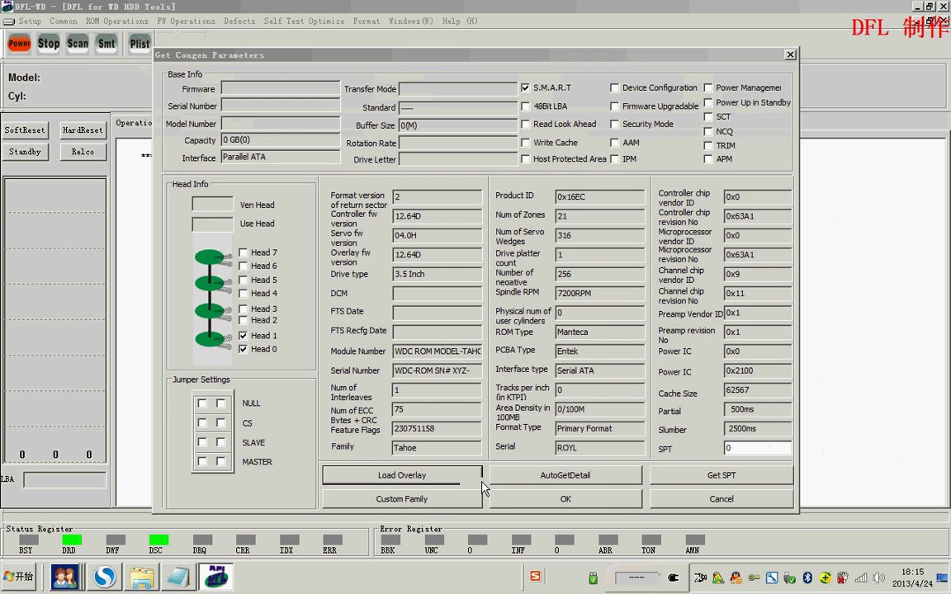
left_click_drag(620, 169, 620, 256)
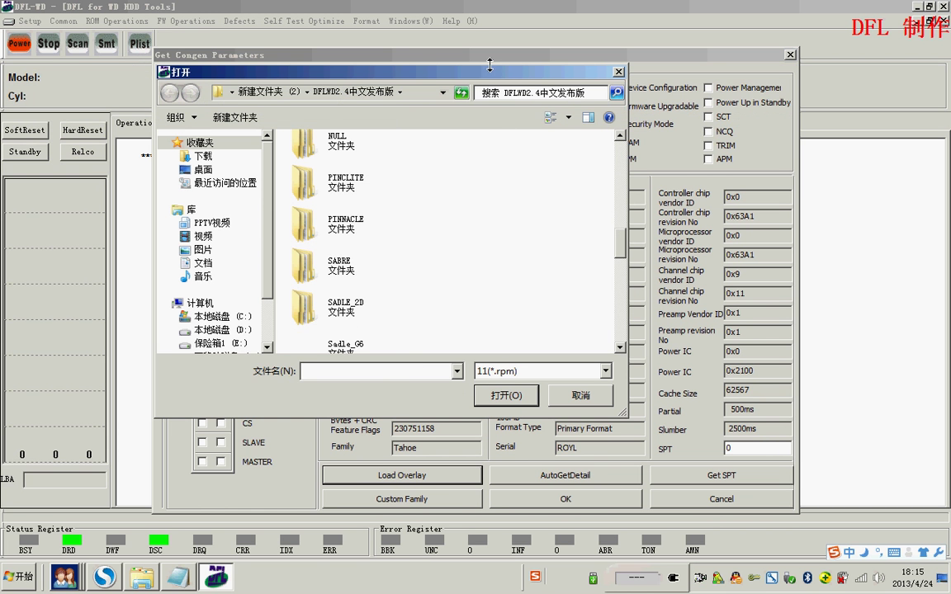
left_click_drag(492, 69, 536, 86)
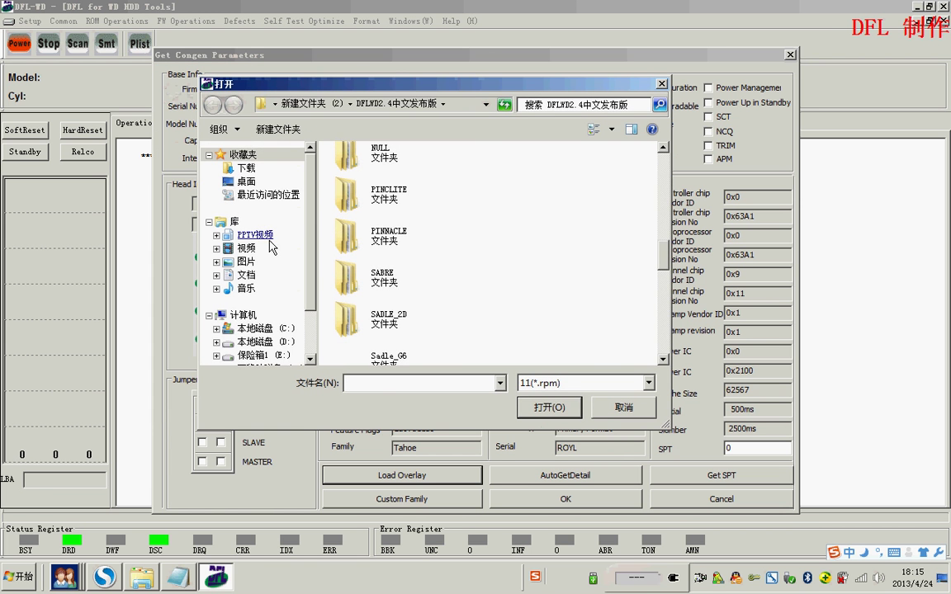
left_click(258, 327)
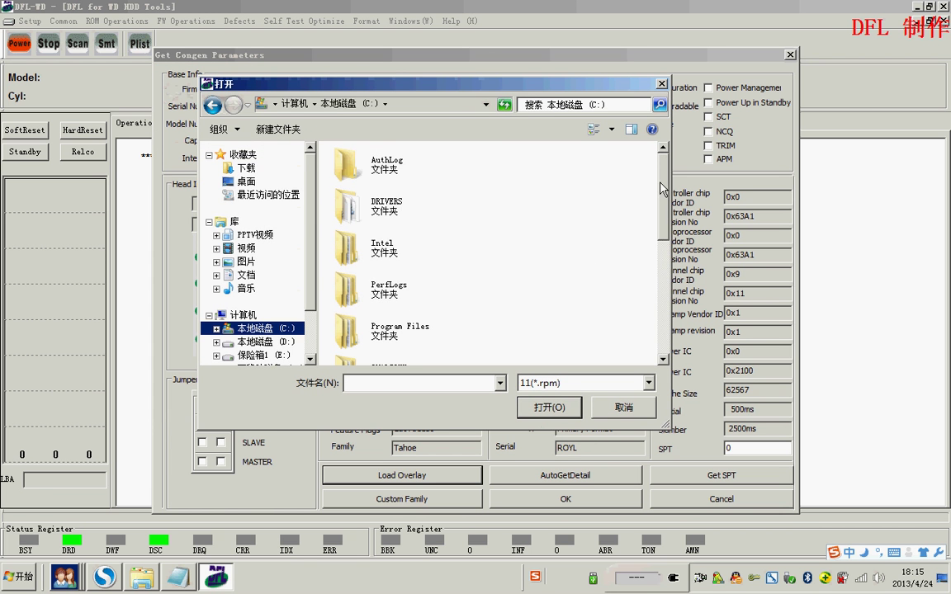
left_click_drag(663, 188, 663, 302)
left_click(410, 349)
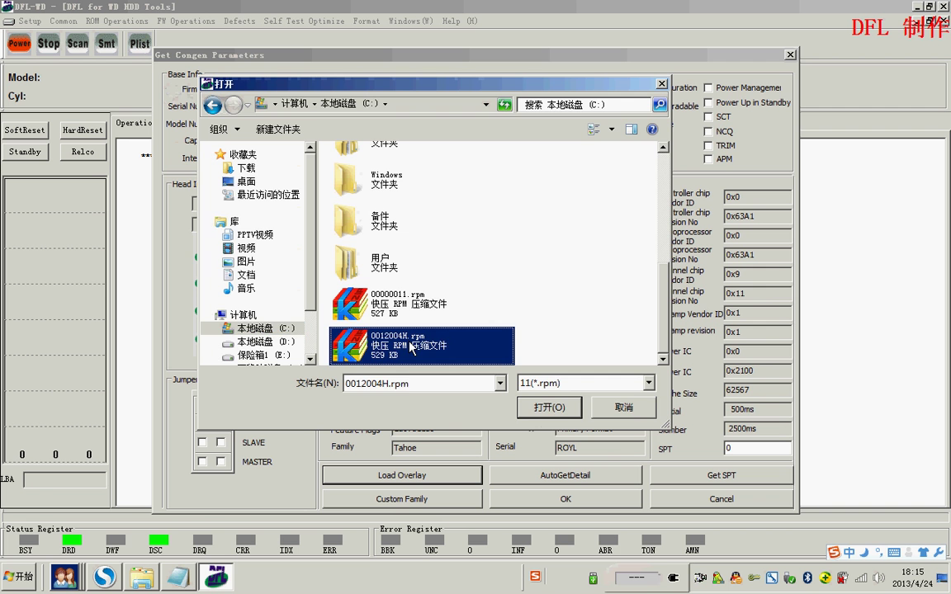
key("Return")
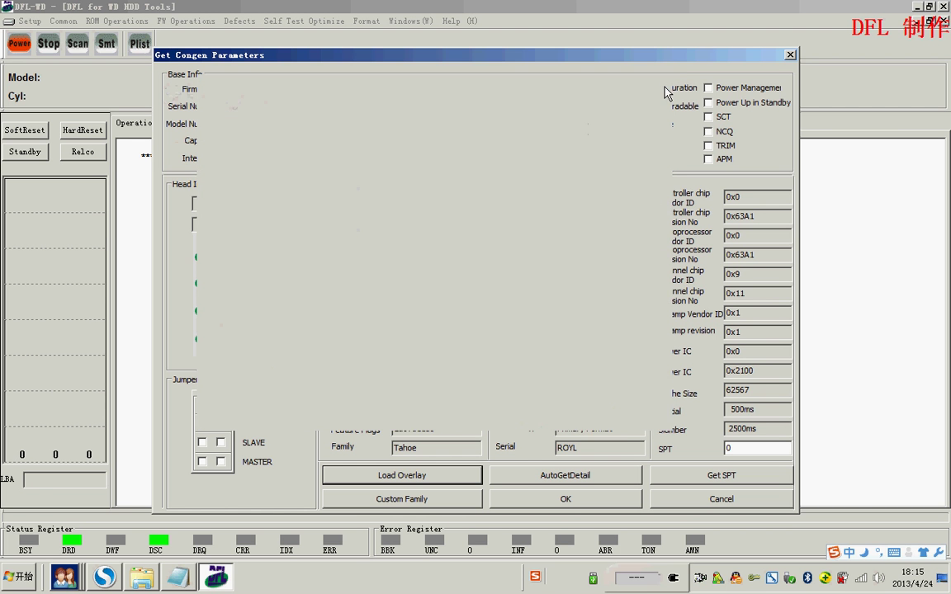
left_click(790, 55)
left_click(944, 20)
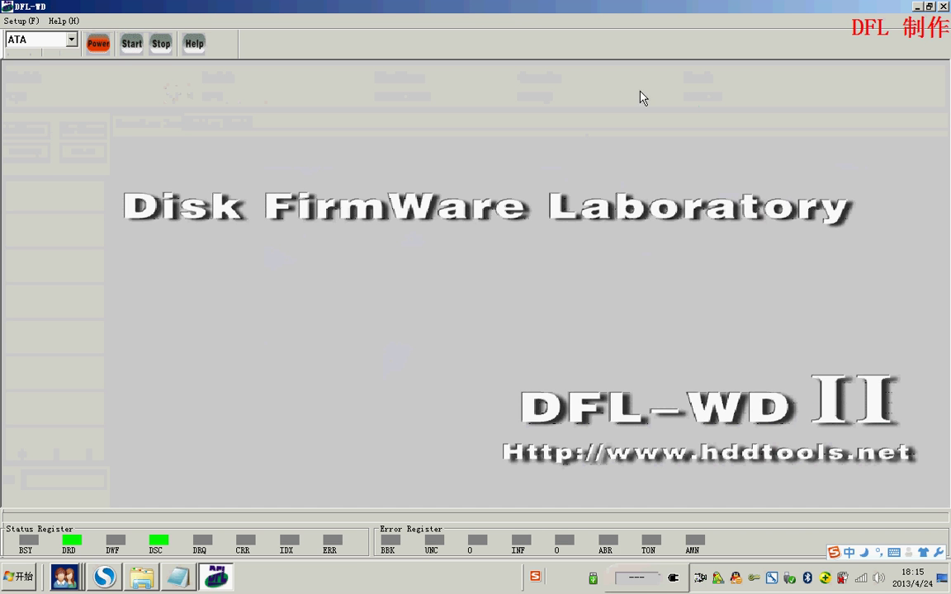
Step: Try to start a WDC Marvall session using only the automatically read details, cancelling at the task setting
left_click(131, 43)
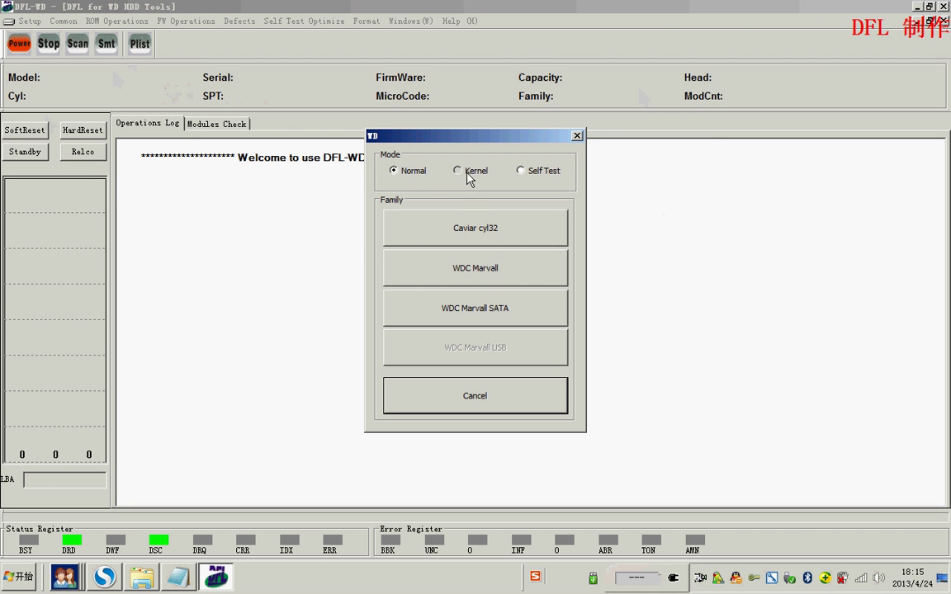
left_click(487, 275)
left_click(590, 489)
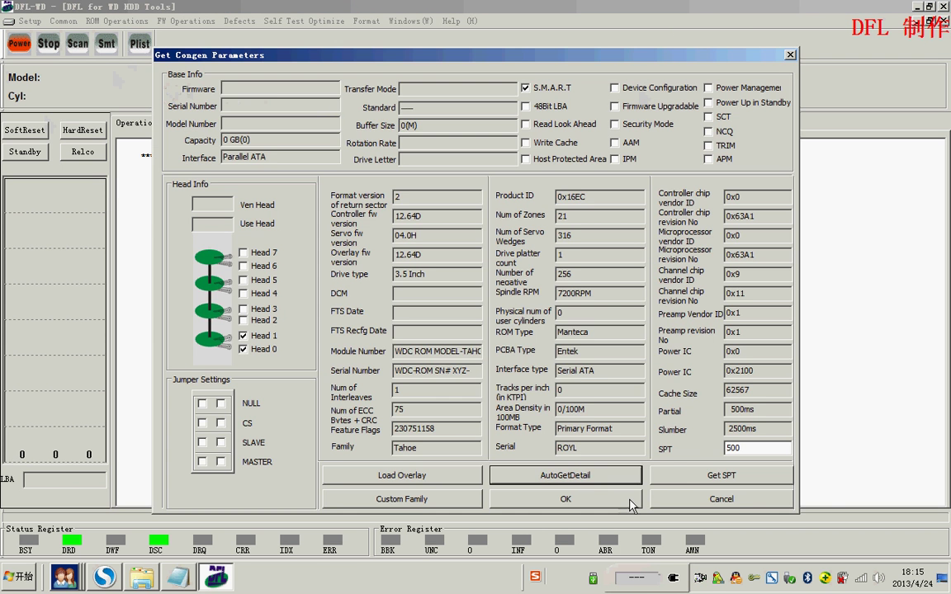
left_click(599, 507)
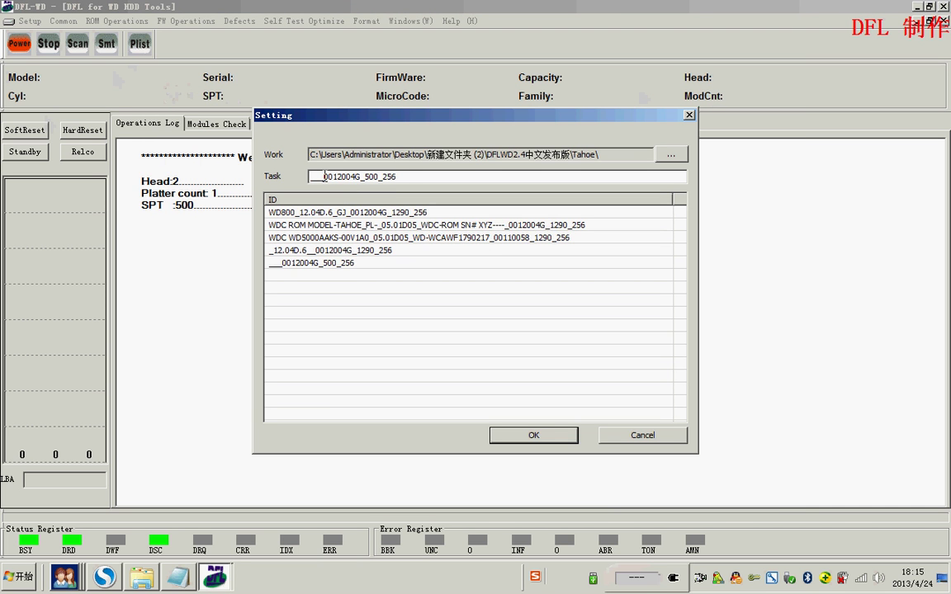
left_click(325, 176)
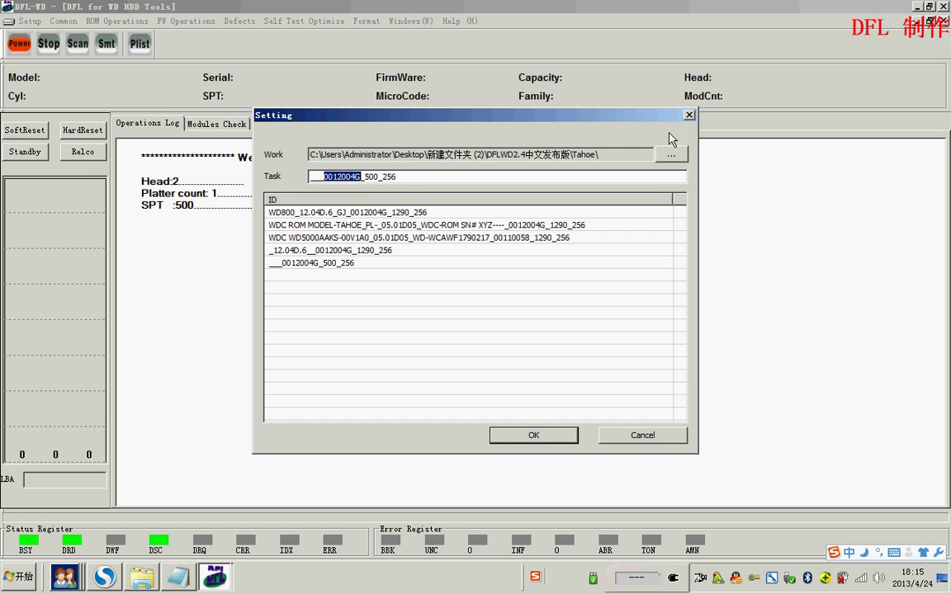
left_click(642, 435)
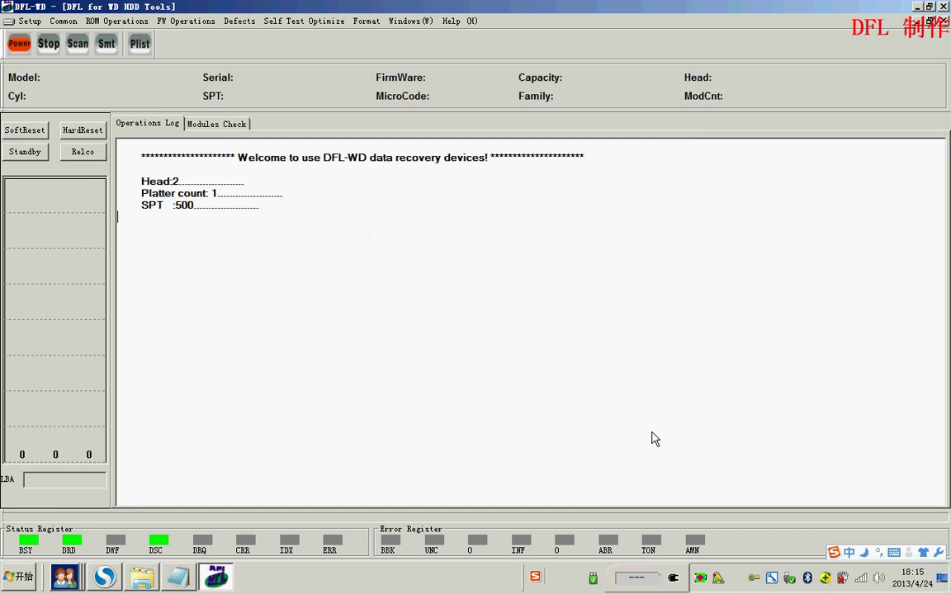
left_click(943, 20)
Step: Exit the WD utility without choosing a family and cycle the drive's power
left_click(134, 44)
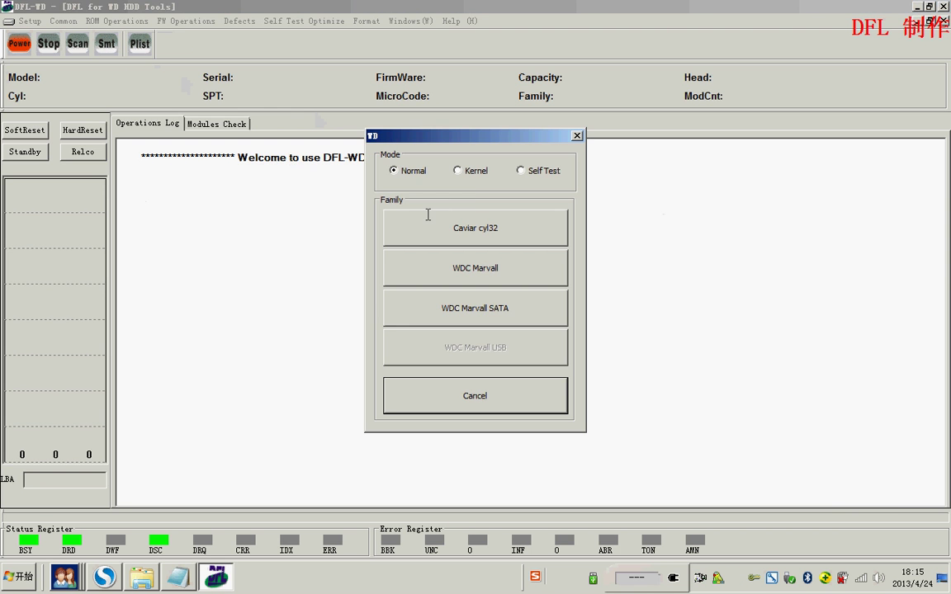
left_click(578, 136)
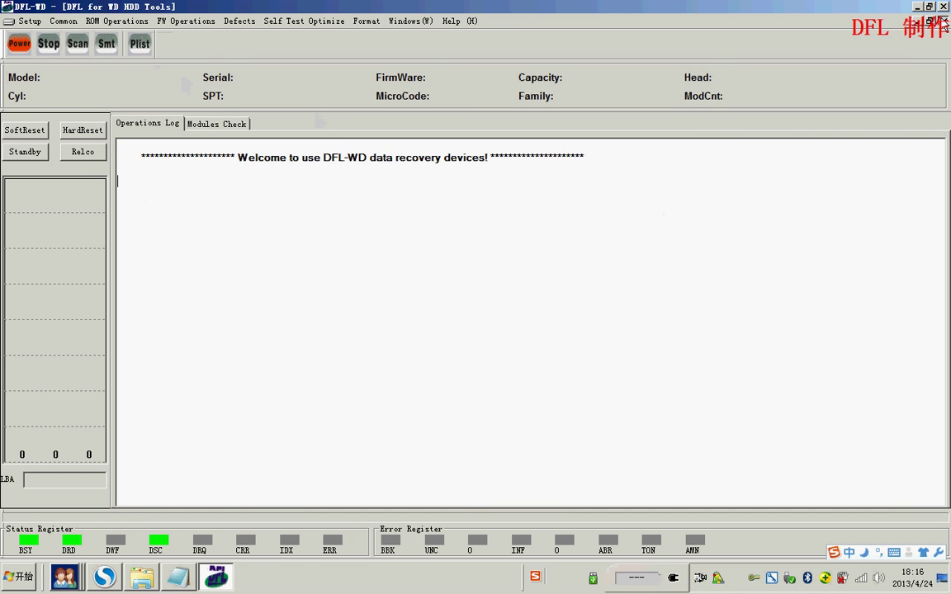
left_click(942, 21)
left_click(101, 45)
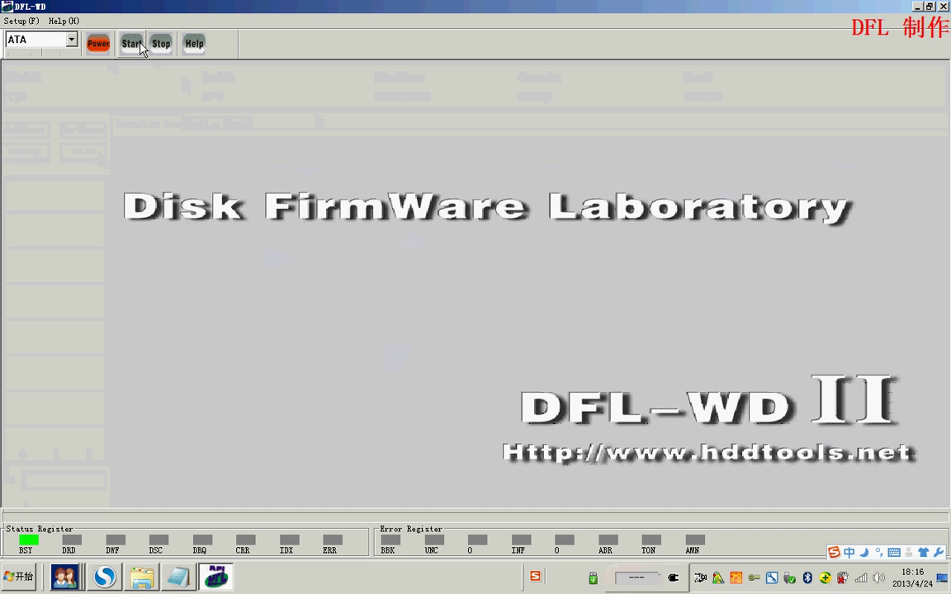
Step: Start a new WDC Marvall session in Normal mode and automatically get the drive's details
left_click(132, 44)
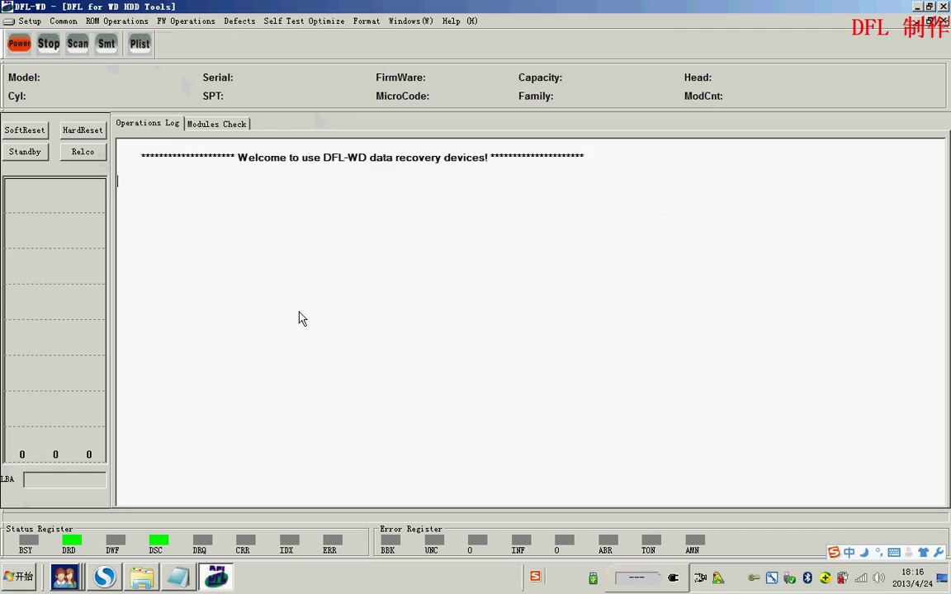
left_click(429, 263)
left_click(576, 485)
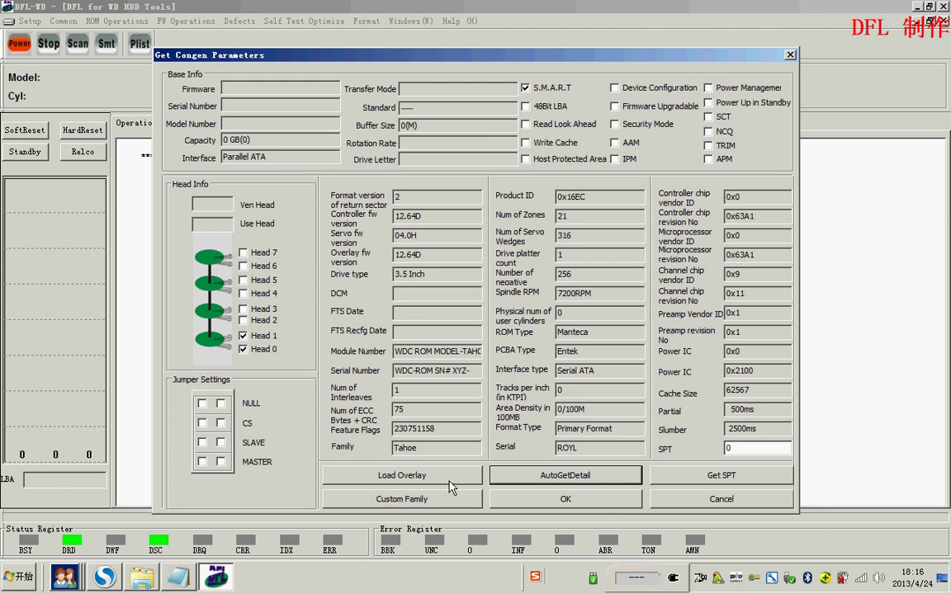
Step: Load the overlay file 0012004H.rpm from drive C: and automatically get the drive's details again
left_click(402, 476)
left_click(479, 542)
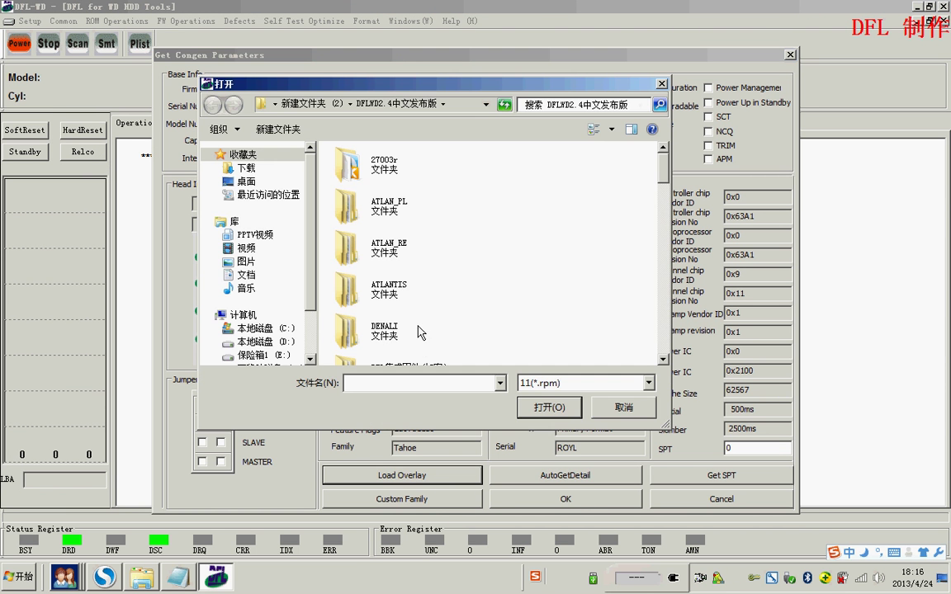
left_click(264, 327)
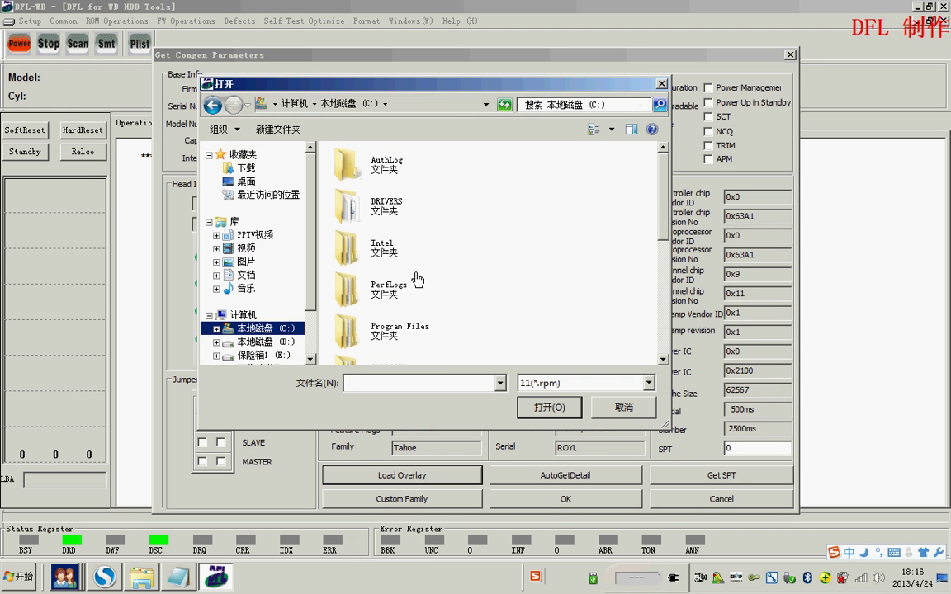
scroll(601, 247, "down", 3)
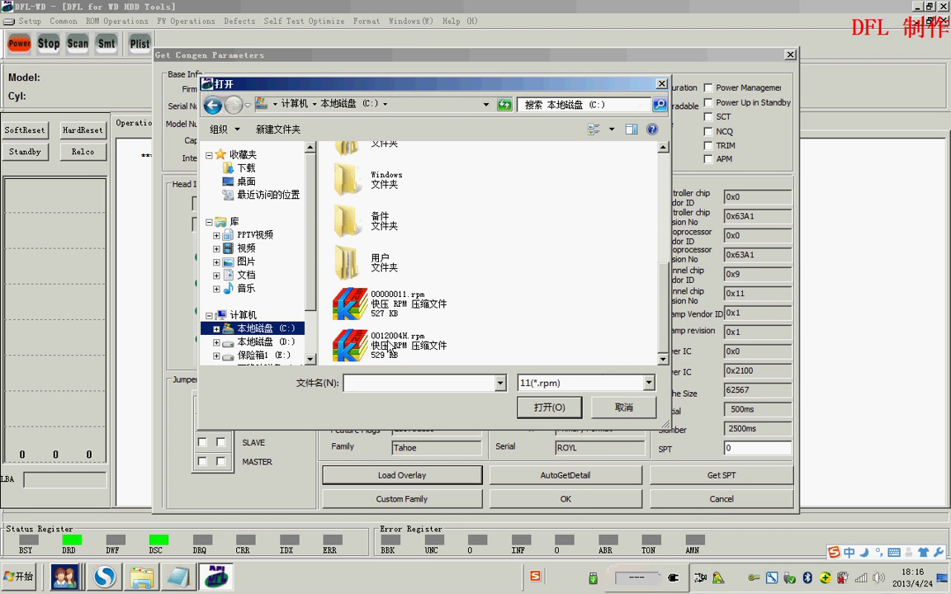
double_click(391, 346)
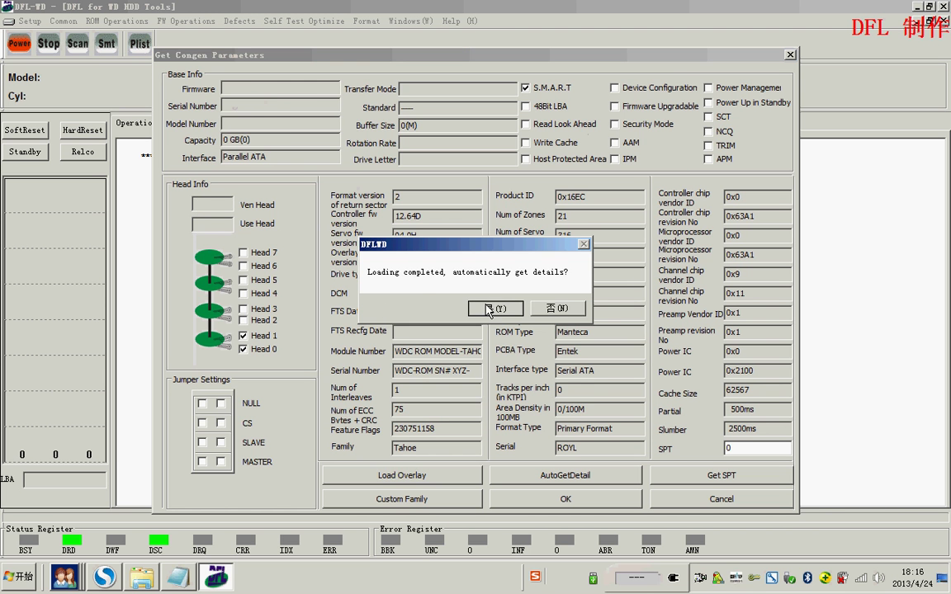
left_click(491, 309)
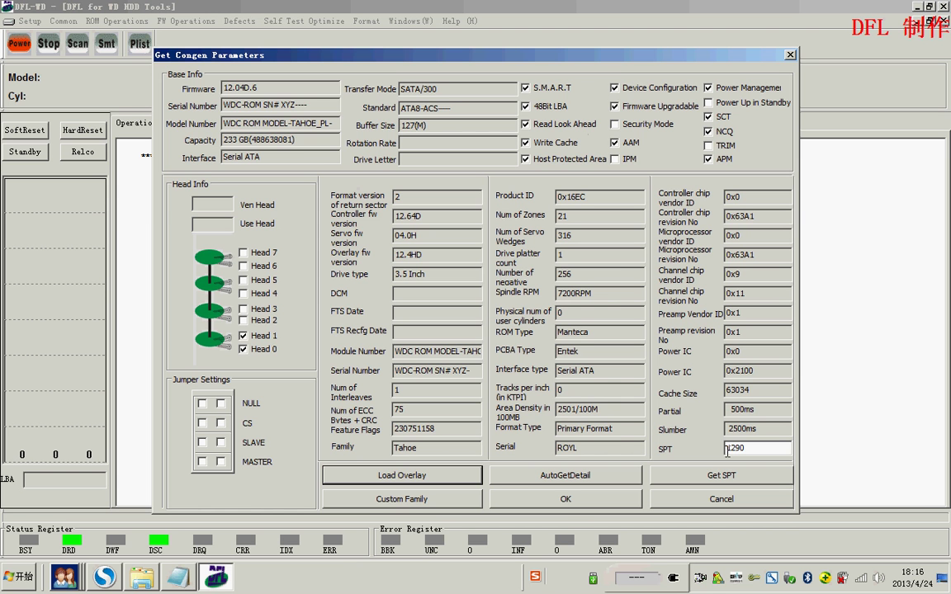
Step: Initialize the drive with the proposed task, finding the module directory from track -134 to -256, and check the resulting module list
left_click(566, 500)
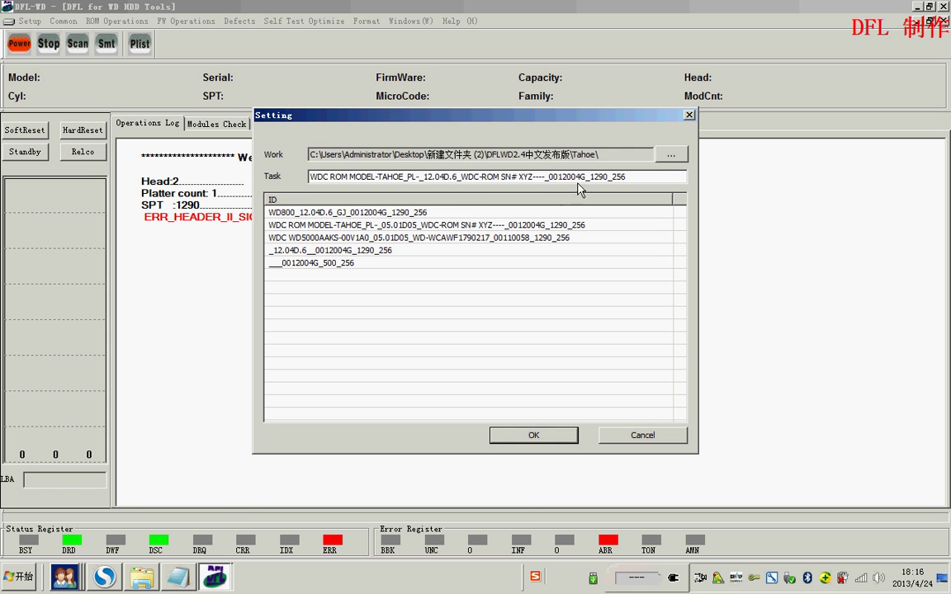
left_click(522, 438)
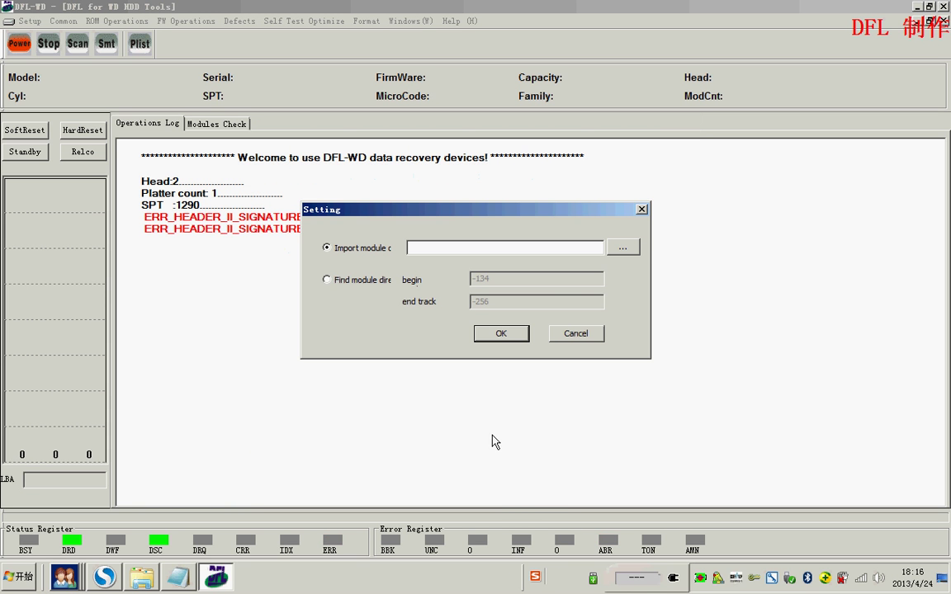
left_click(339, 282)
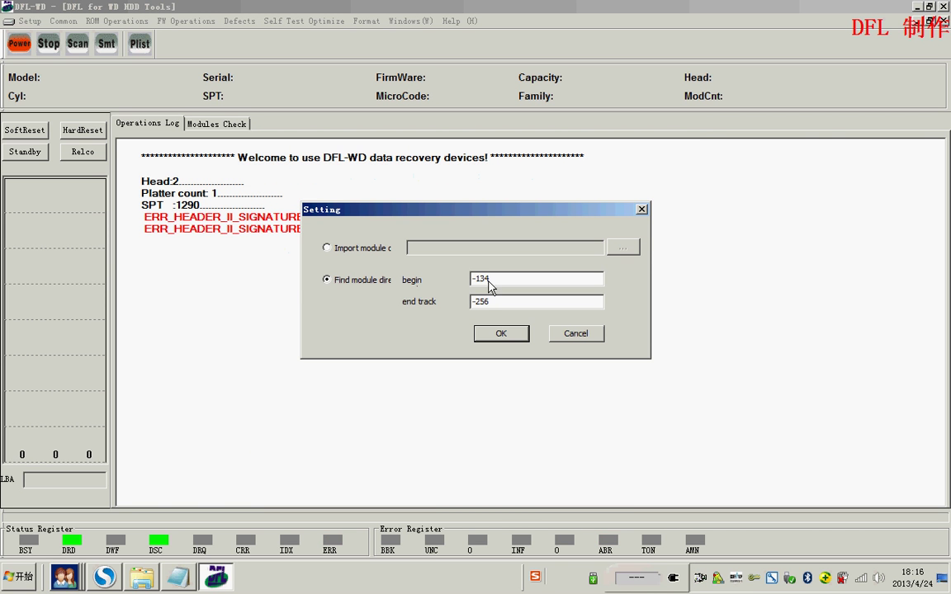
key("Return")
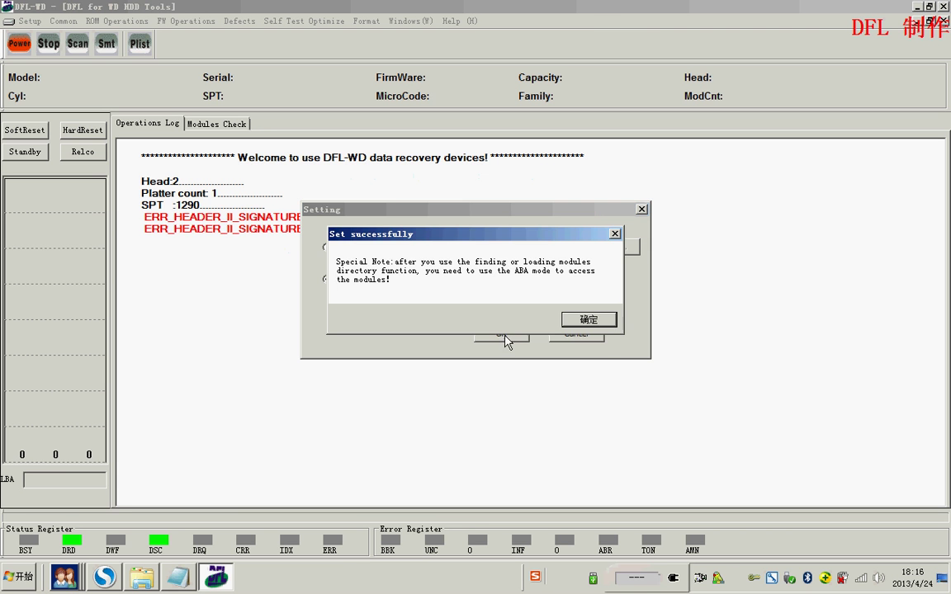
key("Return")
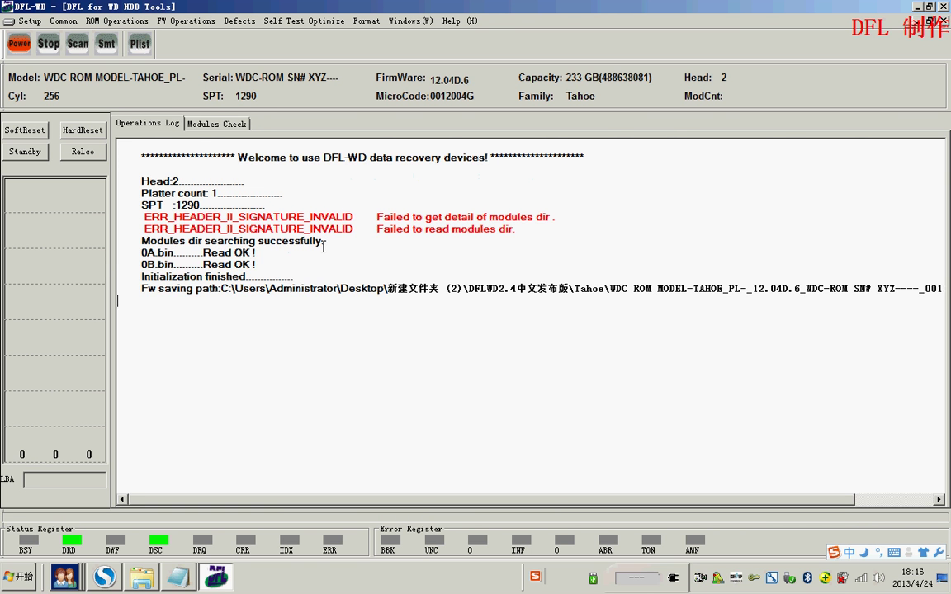
left_click(211, 125)
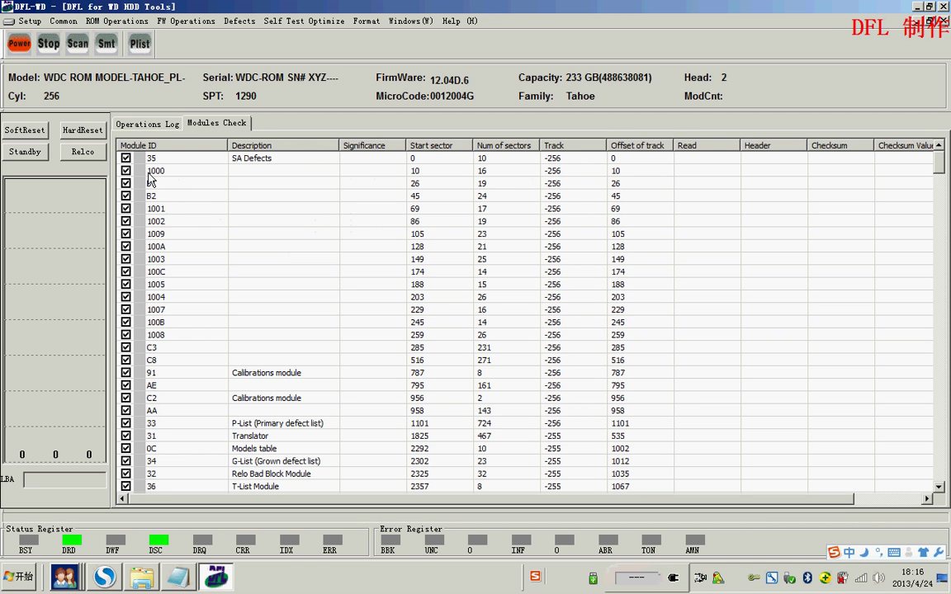
left_click(141, 123)
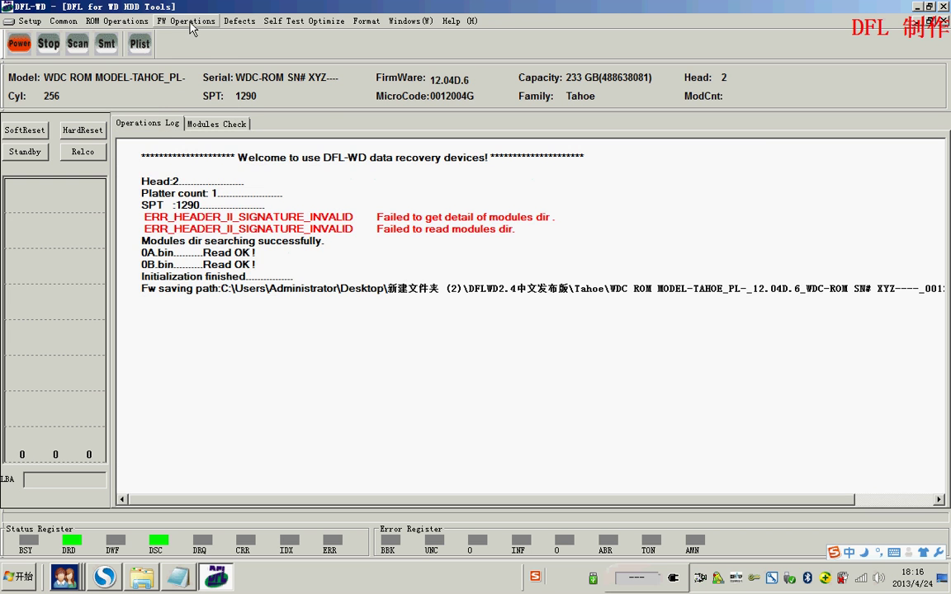
Step: Read all listed firmware tracks of the drive into the default save path
left_click(189, 20)
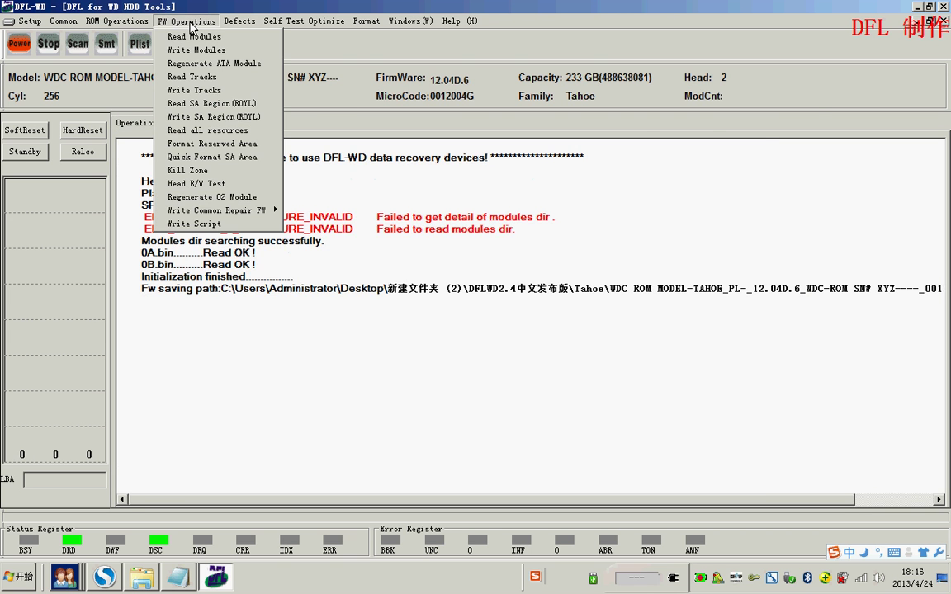
left_click(192, 77)
left_click_drag(645, 168, 643, 425)
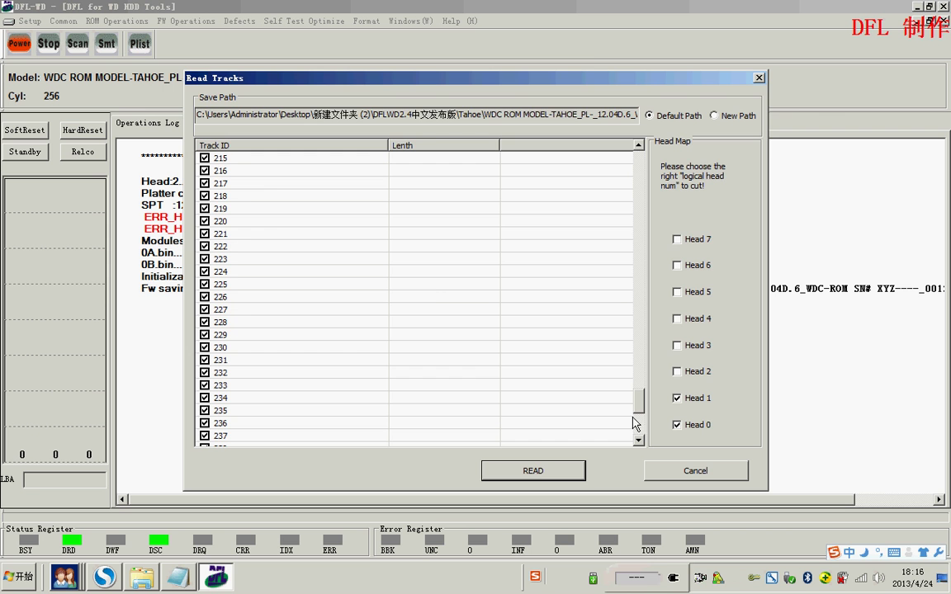
left_click(538, 472)
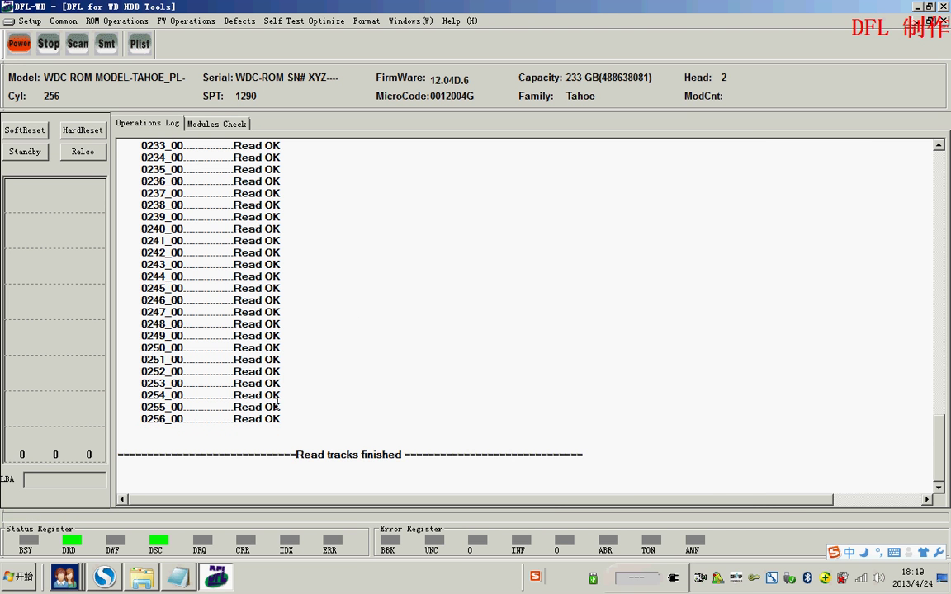
Step: Open the drive's work directory and examine the saved track files in the Tracks folder
left_click(31, 23)
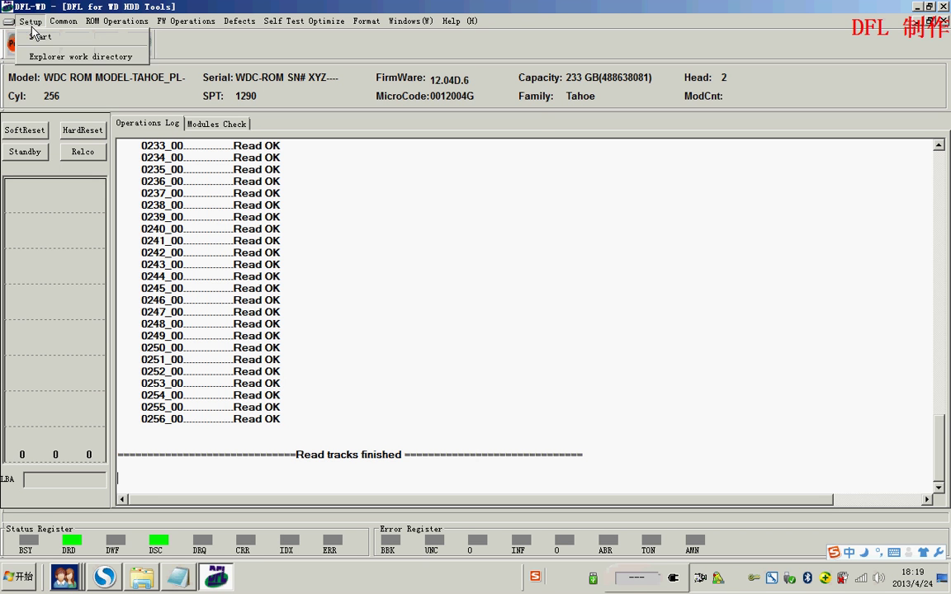
left_click(52, 57)
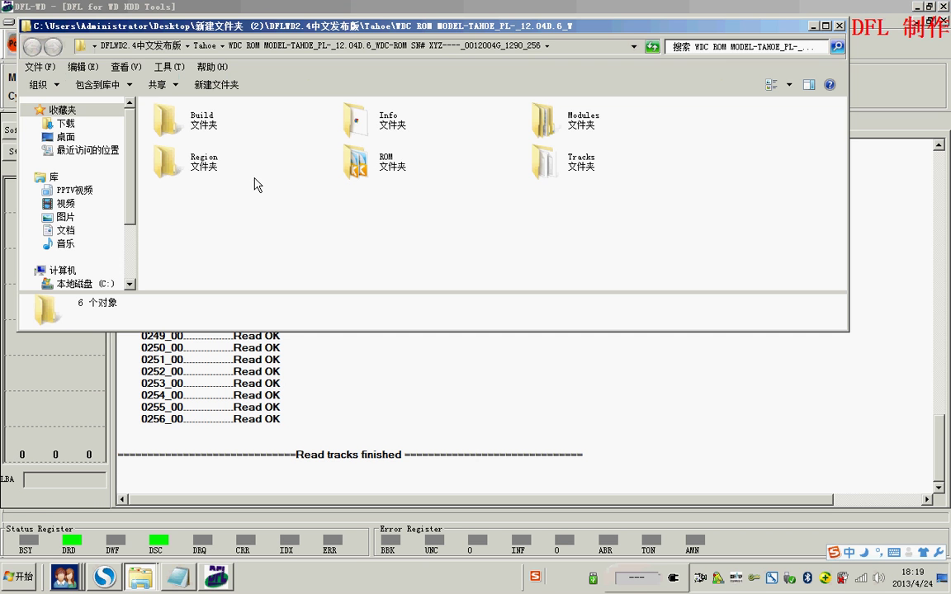
double_click(554, 159)
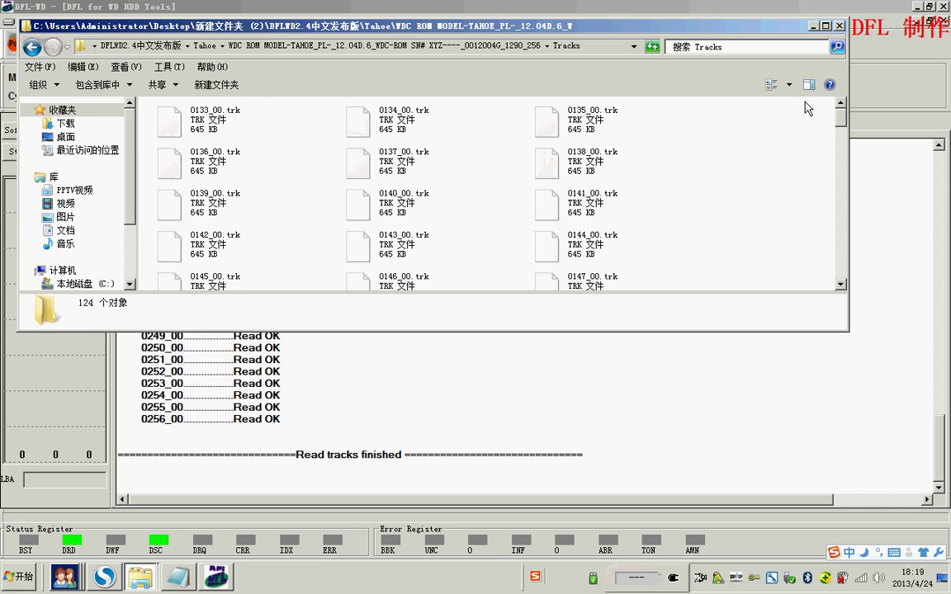
left_click_drag(841, 120, 840, 159)
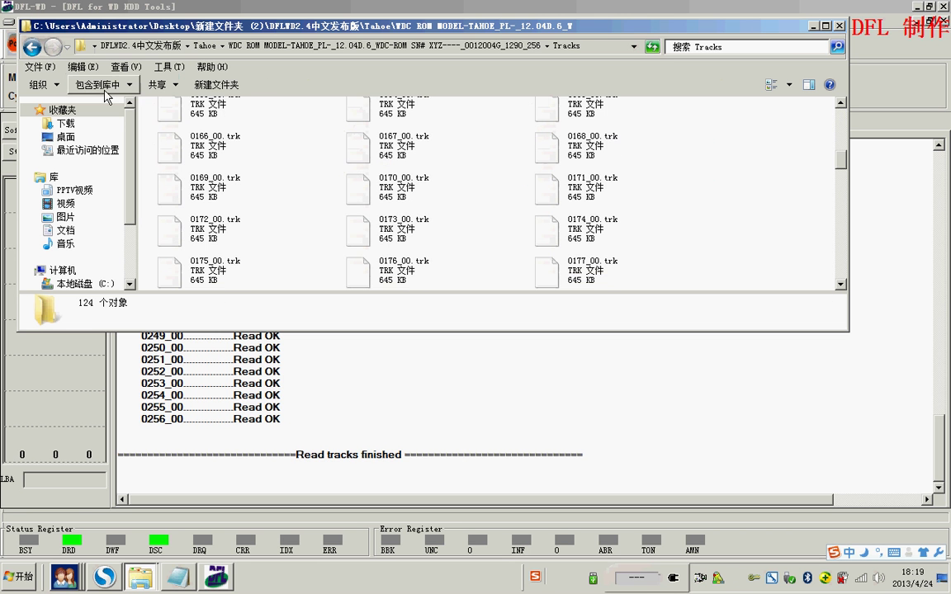
left_click(31, 47)
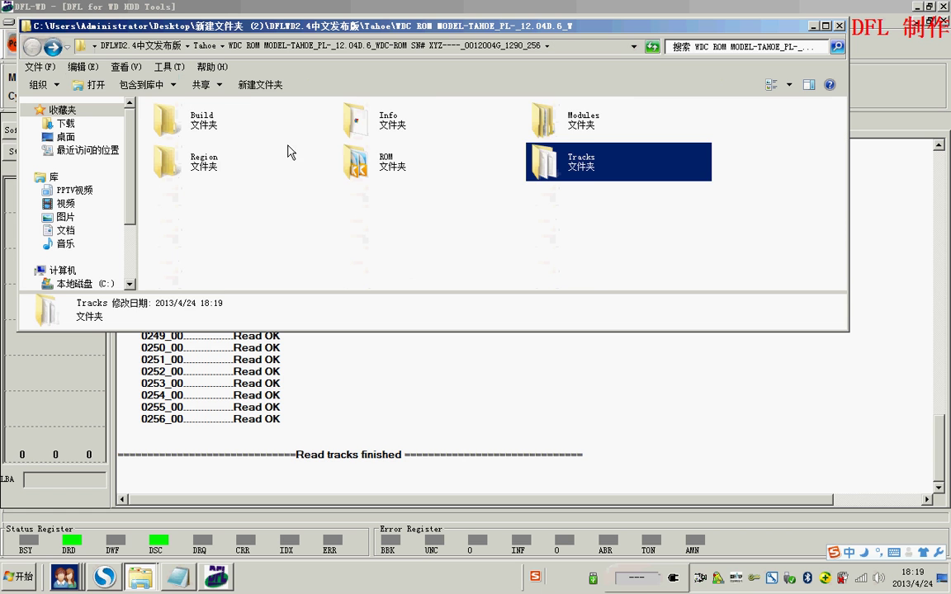
Step: Check the Modules folder and its Copy 0 subfolder for module files, then switch back to DFL-WD
double_click(533, 114)
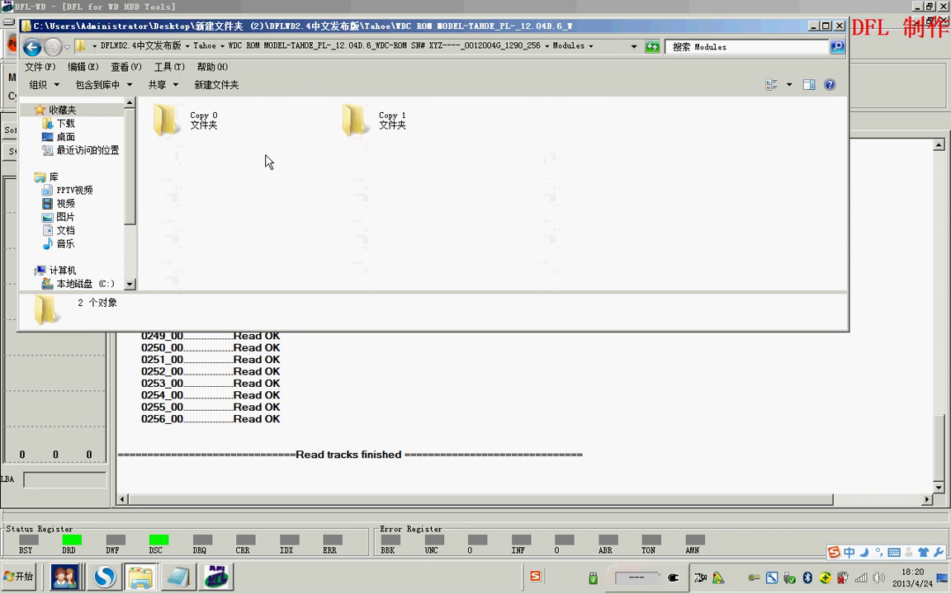
double_click(163, 114)
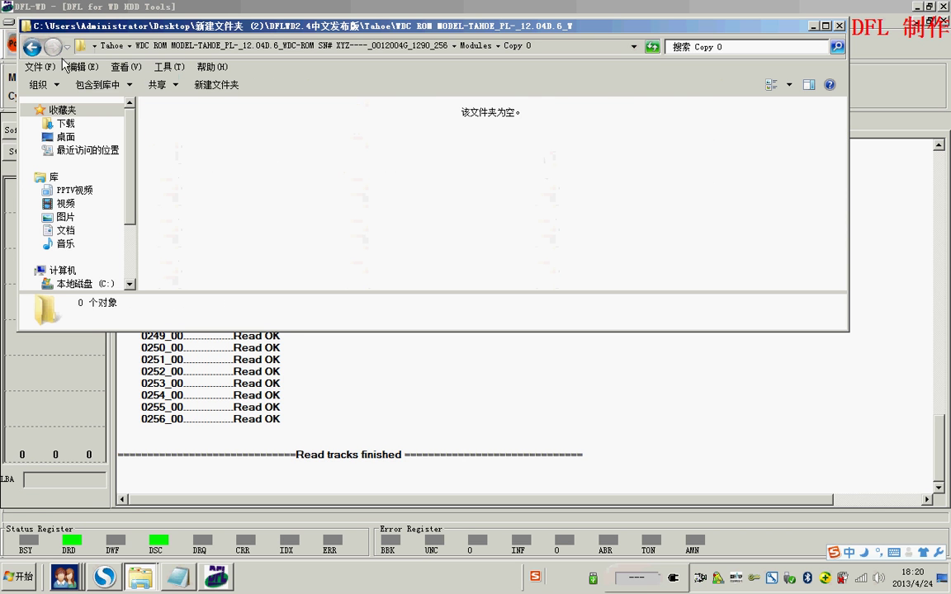
left_click(33, 49)
left_click(33, 48)
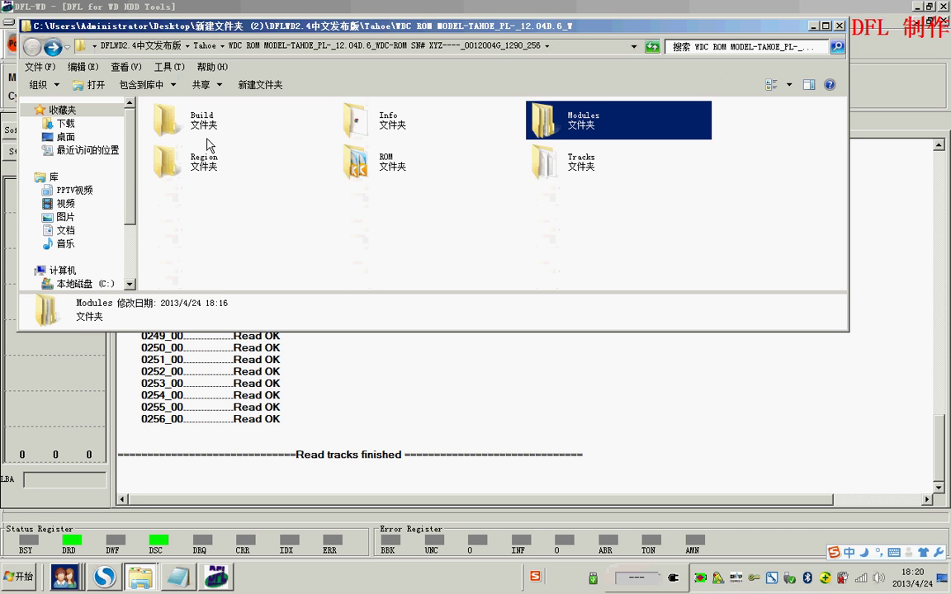
double_click(564, 124)
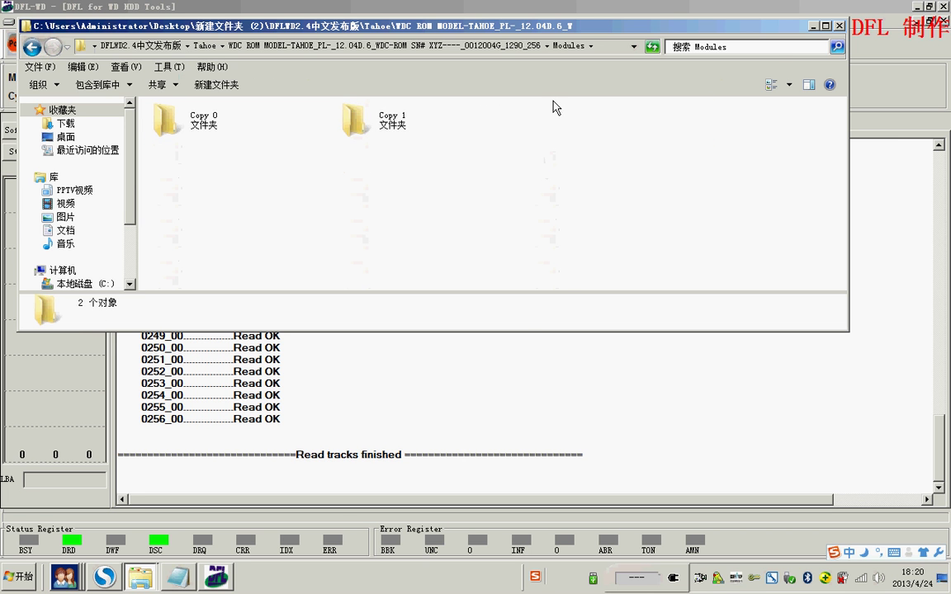
key("alt+Tab")
Step: Split the saved tracks into modules with head 0, max cylinder 256 and SPT 1290, also saving modules with bad checksums
left_click(97, 22)
mouse_move(63, 21)
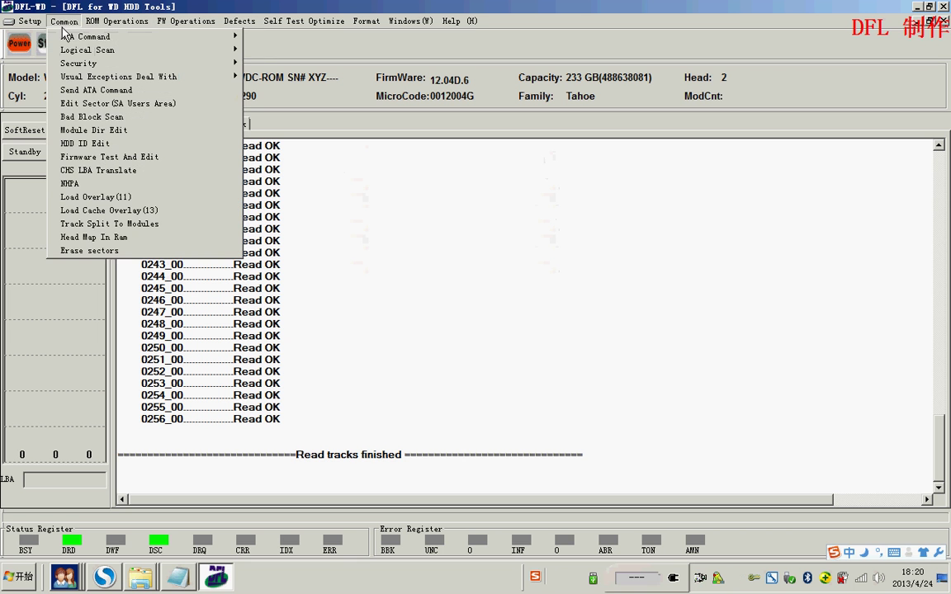
left_click(112, 224)
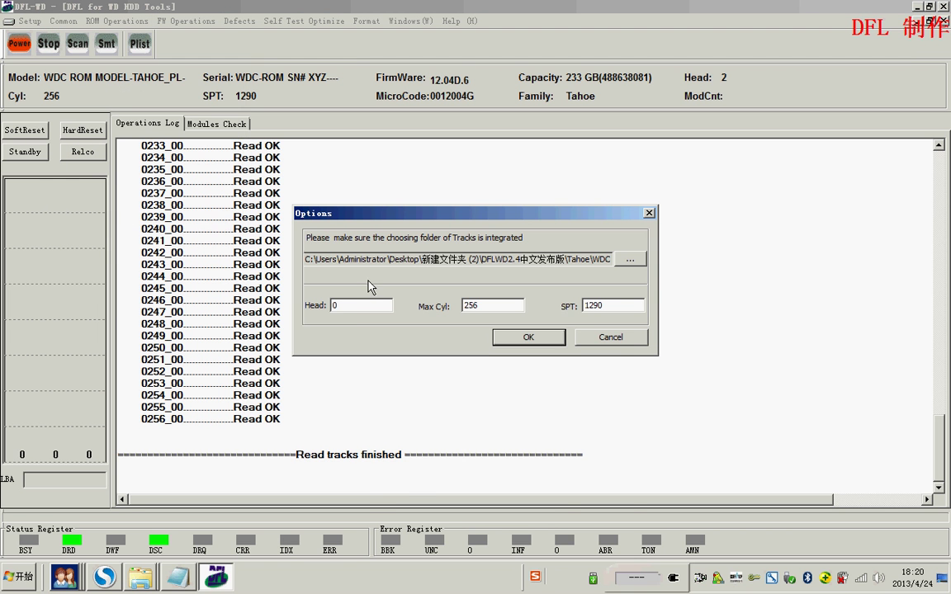
double_click(354, 312)
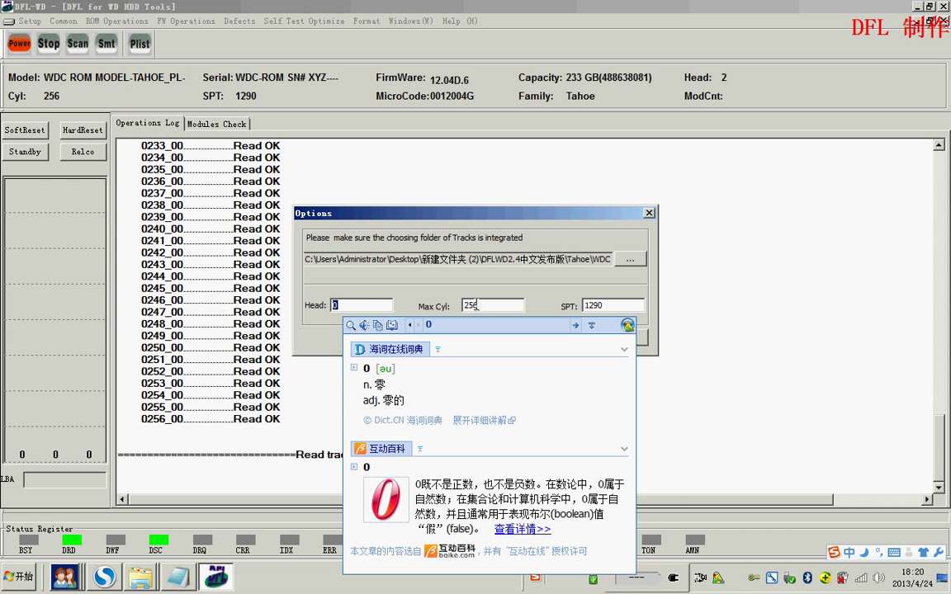
key("Delete")
type("6")
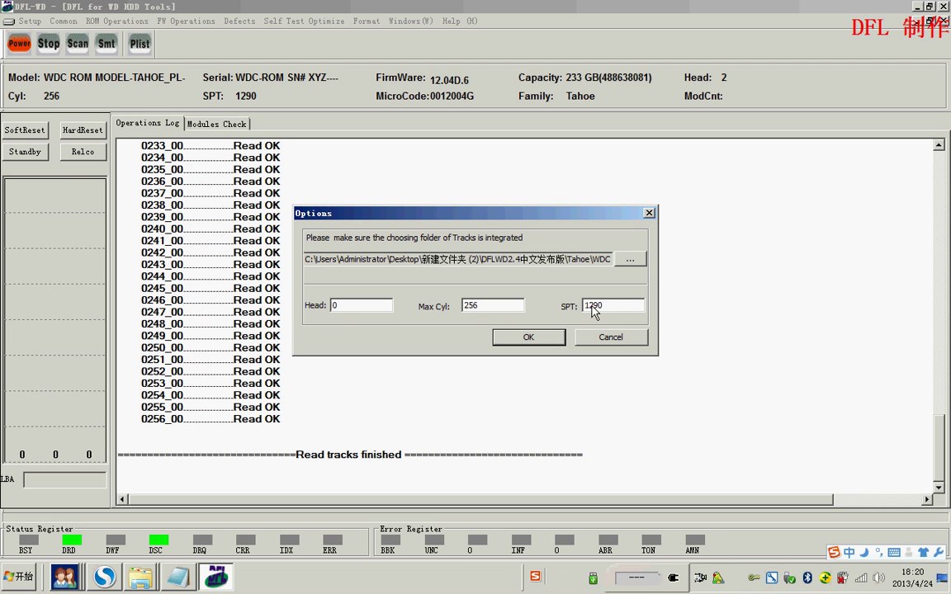
left_click(522, 333)
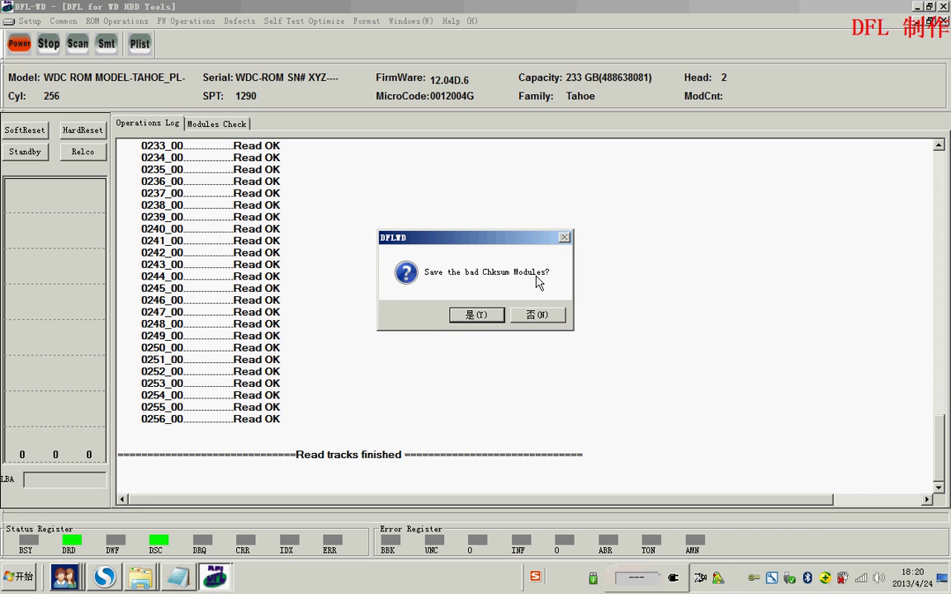
left_click(477, 316)
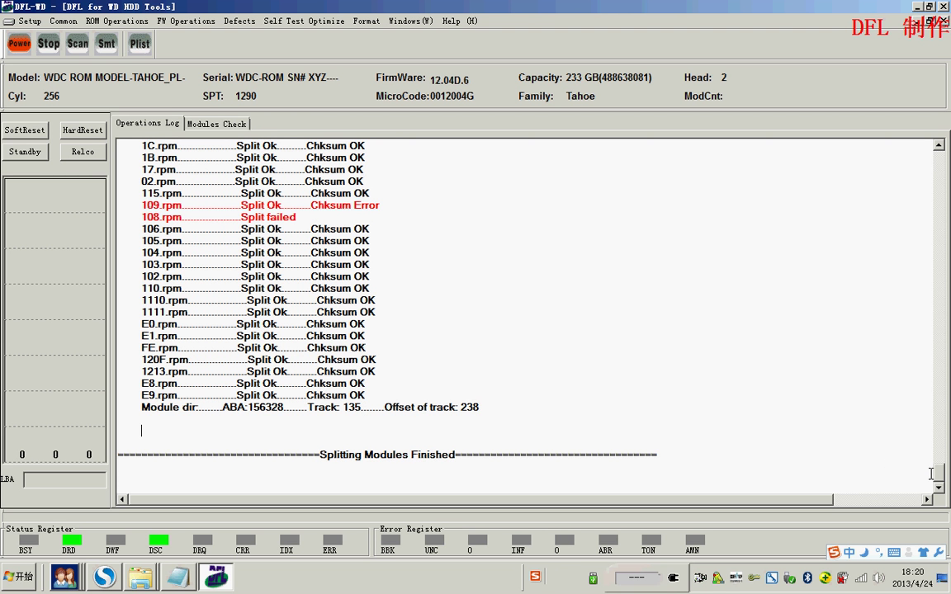
left_click_drag(938, 473, 908, 481)
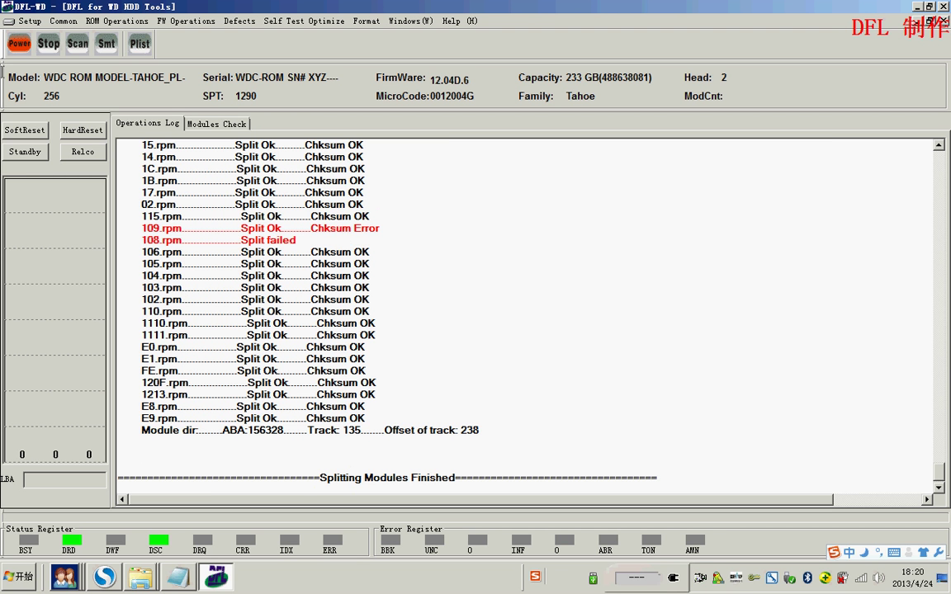
Step: Reopen the work directory, examine the split module files in the Modules folder, and return to the splitting log
left_click(28, 21)
left_click(50, 52)
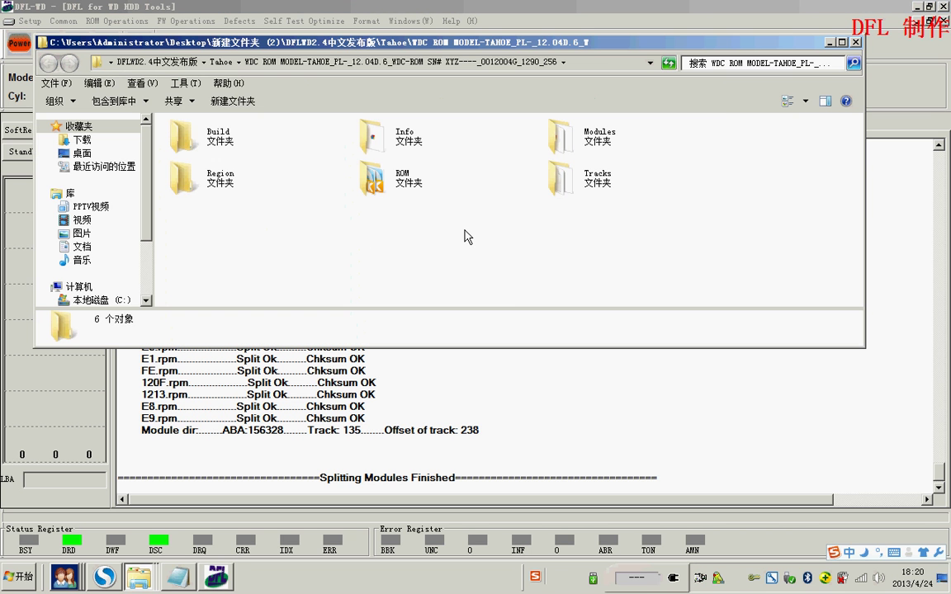
double_click(555, 133)
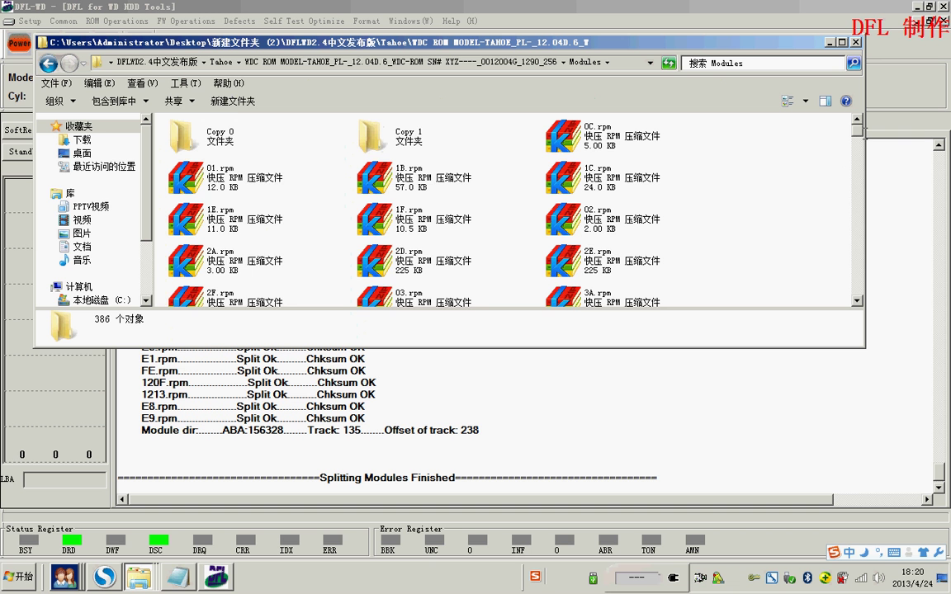
mouse_move(857, 130)
left_mouse_down()
mouse_move(843, 305)
mouse_move(853, 122)
left_mouse_up()
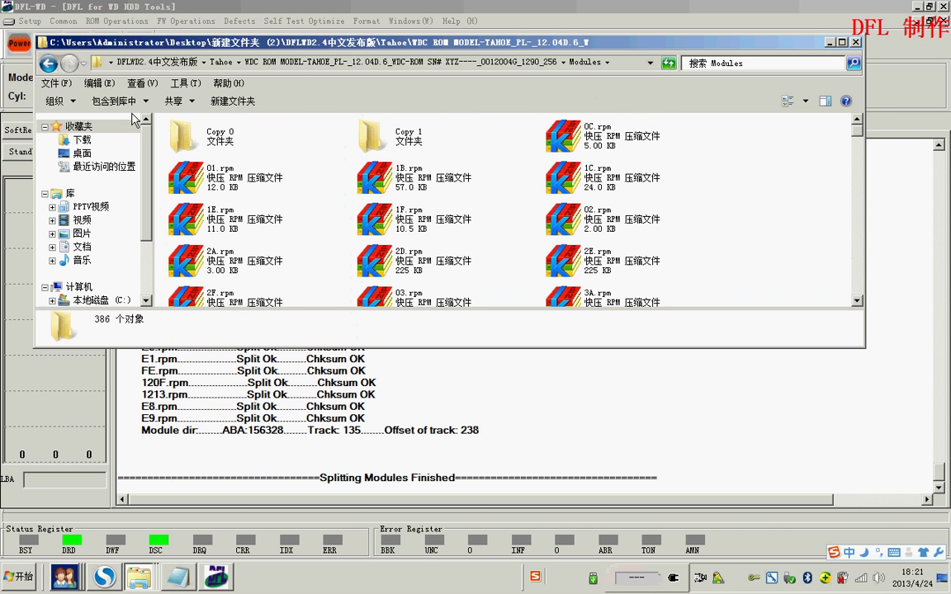
left_click(48, 64)
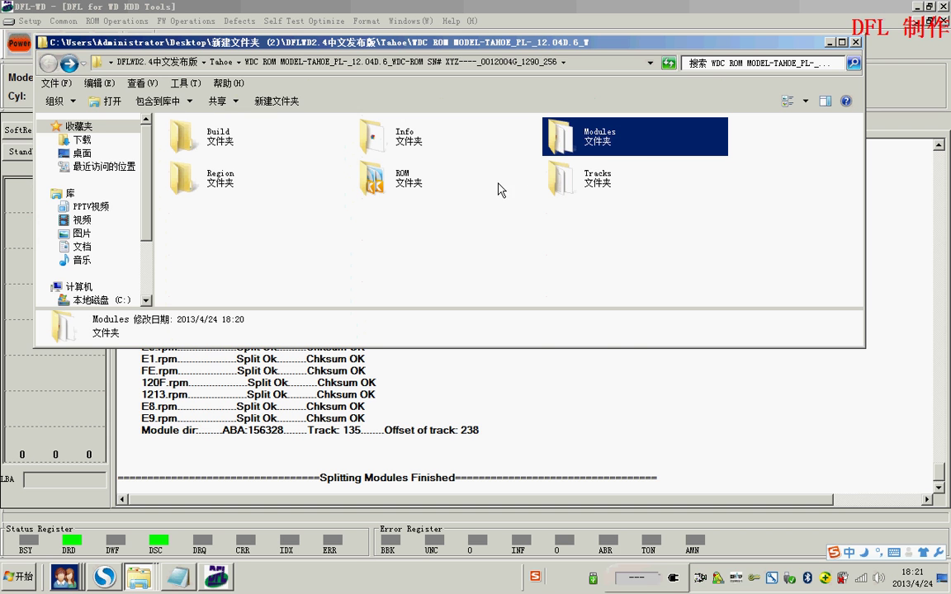
left_click(831, 43)
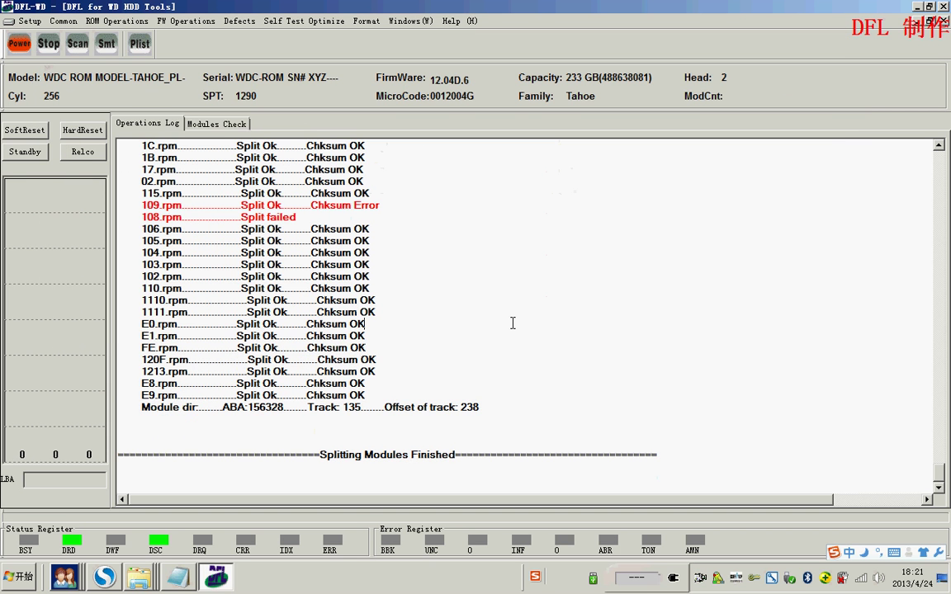
scroll(513, 322, "up", 4)
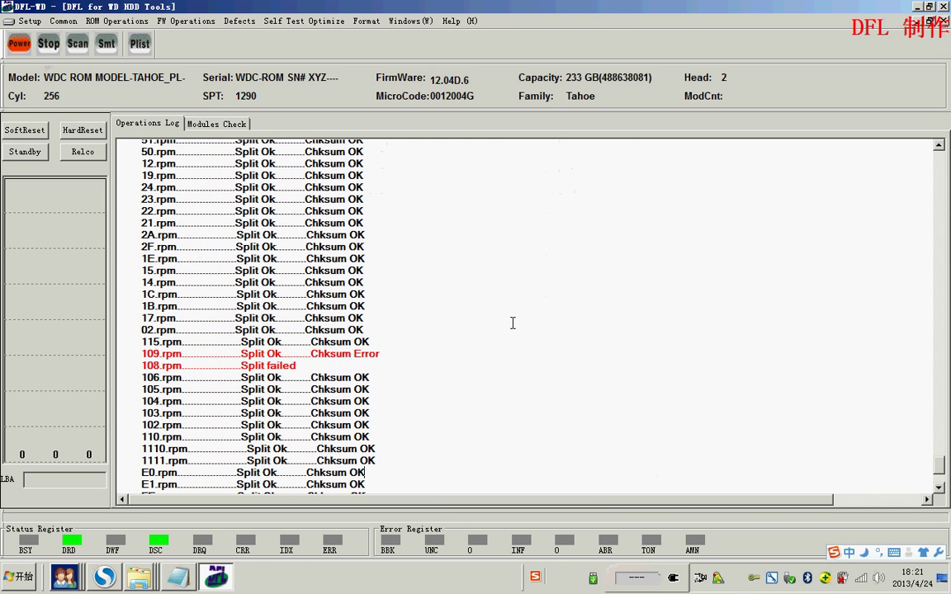